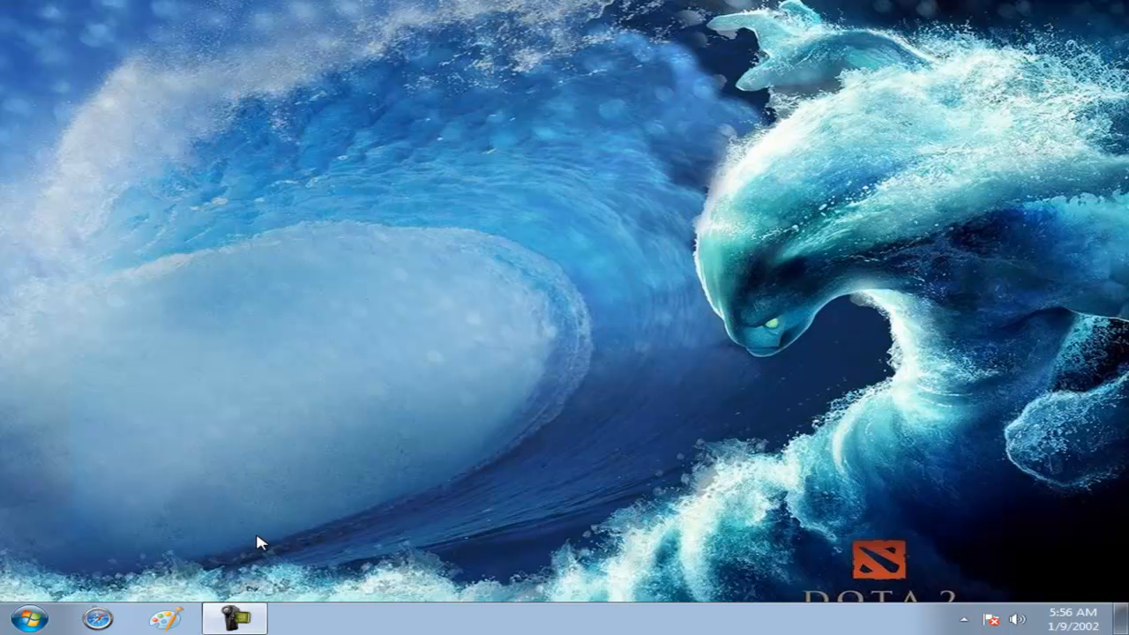
Dismiss the Start menu and select the Frozen Throne shortcut on the desktop
left_click(31, 619)
left_click(556, 346)
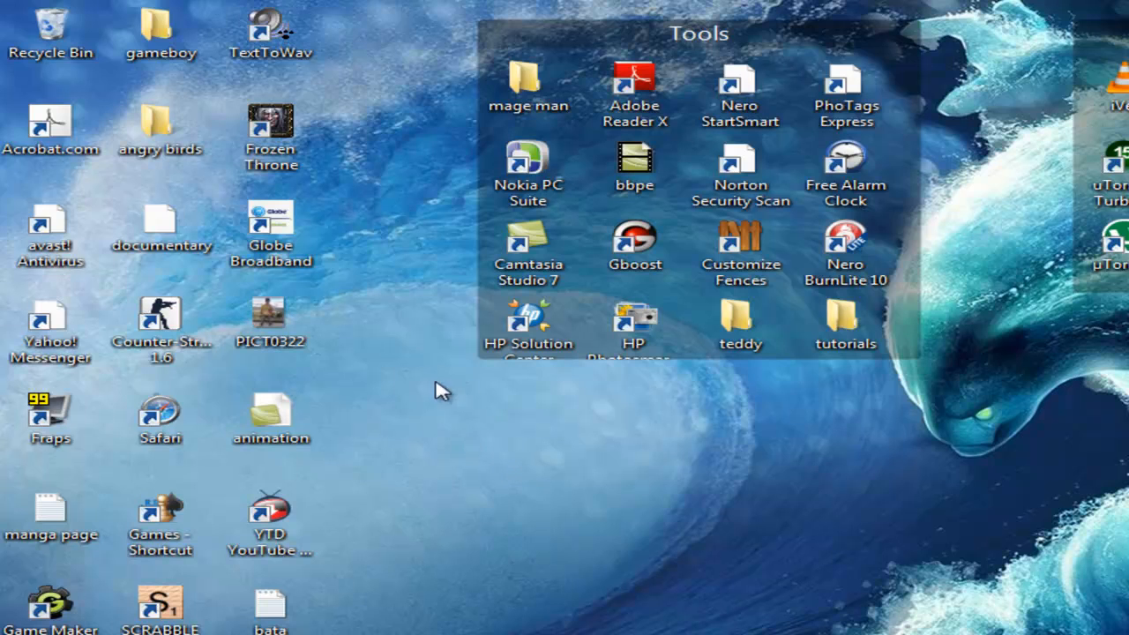
left_click(284, 161)
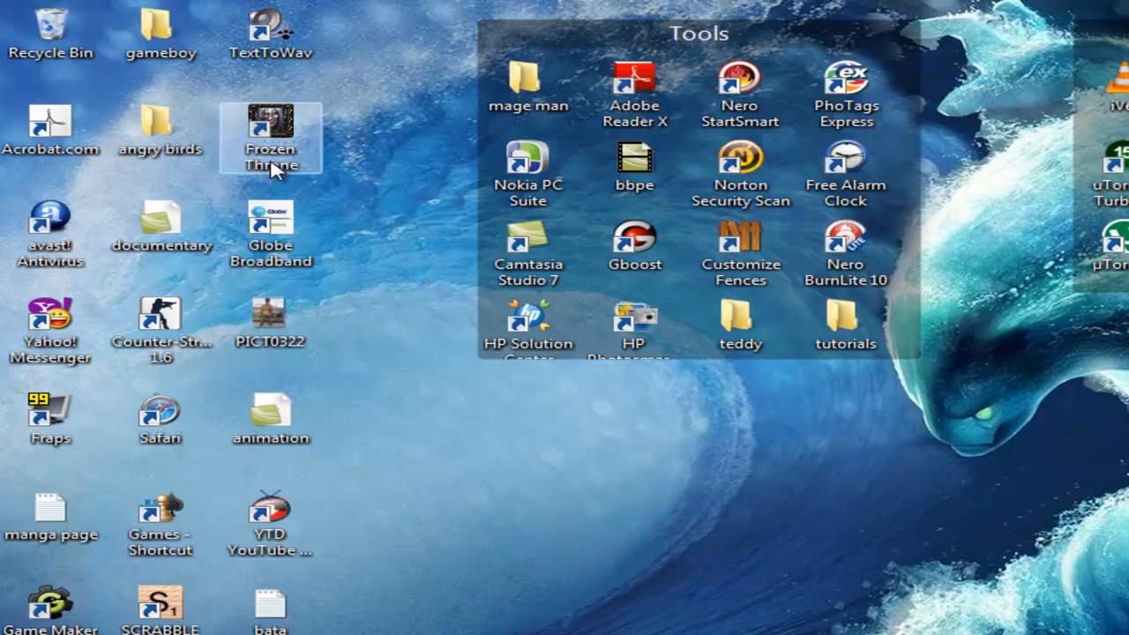
Show the Frozen Throne shortcut's properties and locate its game file in the Warcraft III folder
left_click(275, 167)
right_click(262, 212)
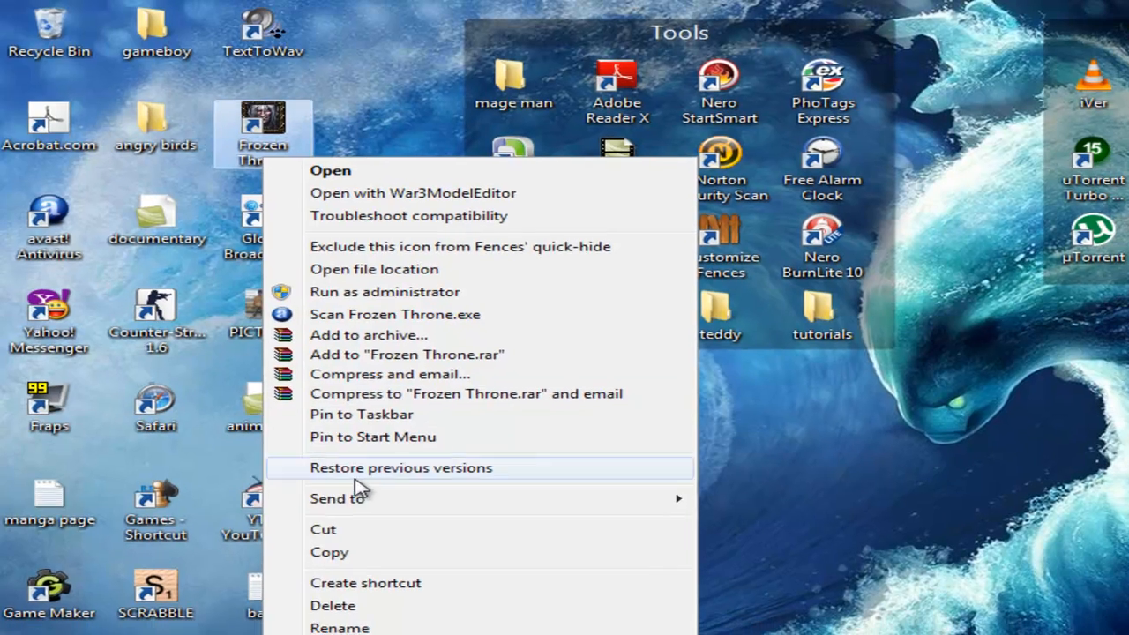
left_click(318, 608)
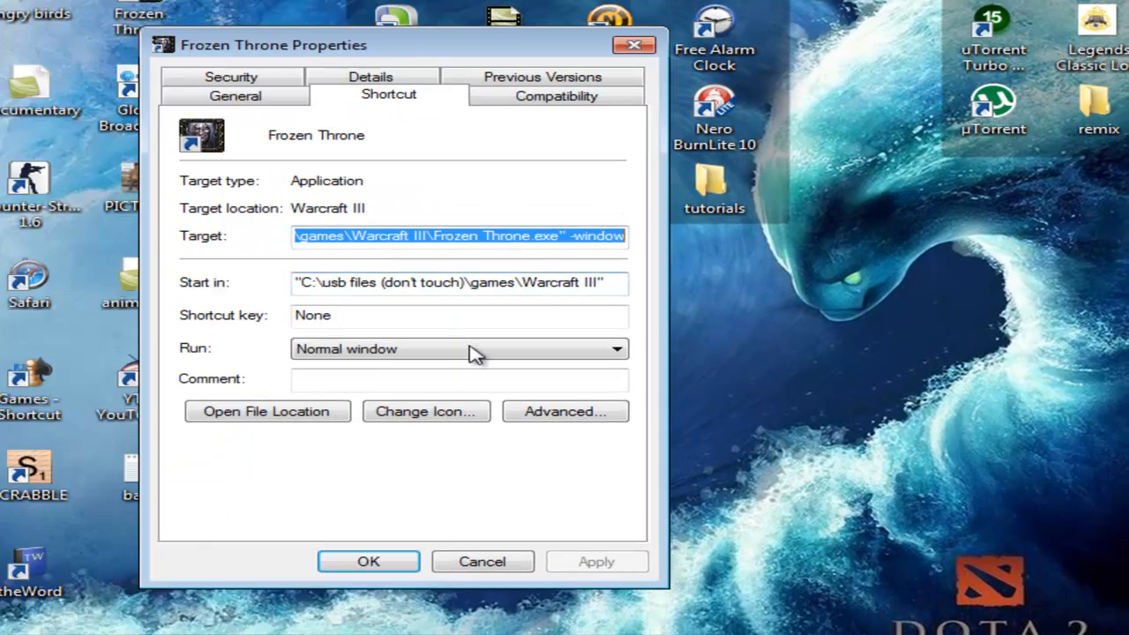
left_click(335, 416)
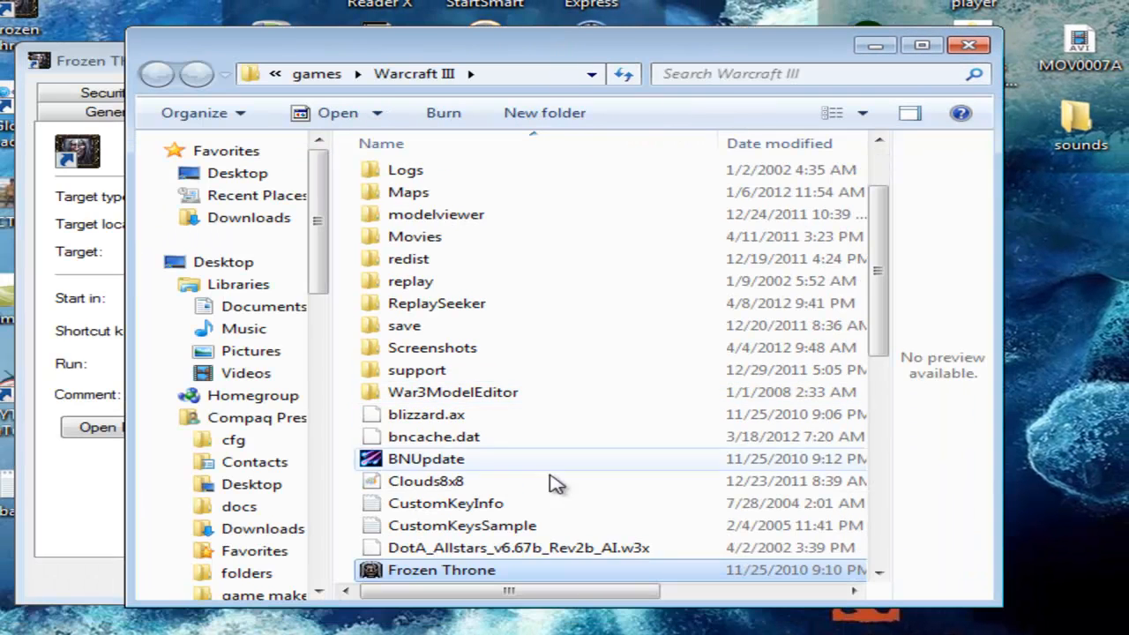
right_click(477, 571)
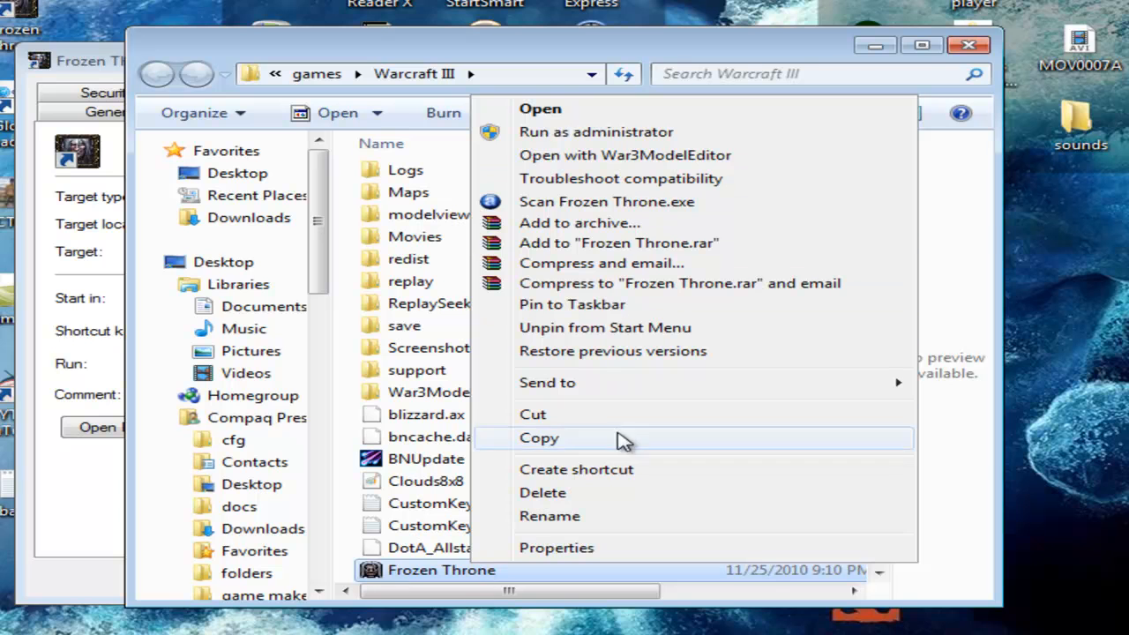
Edit the end of the Target field so the game path is followed by the -window switch
left_click(971, 46)
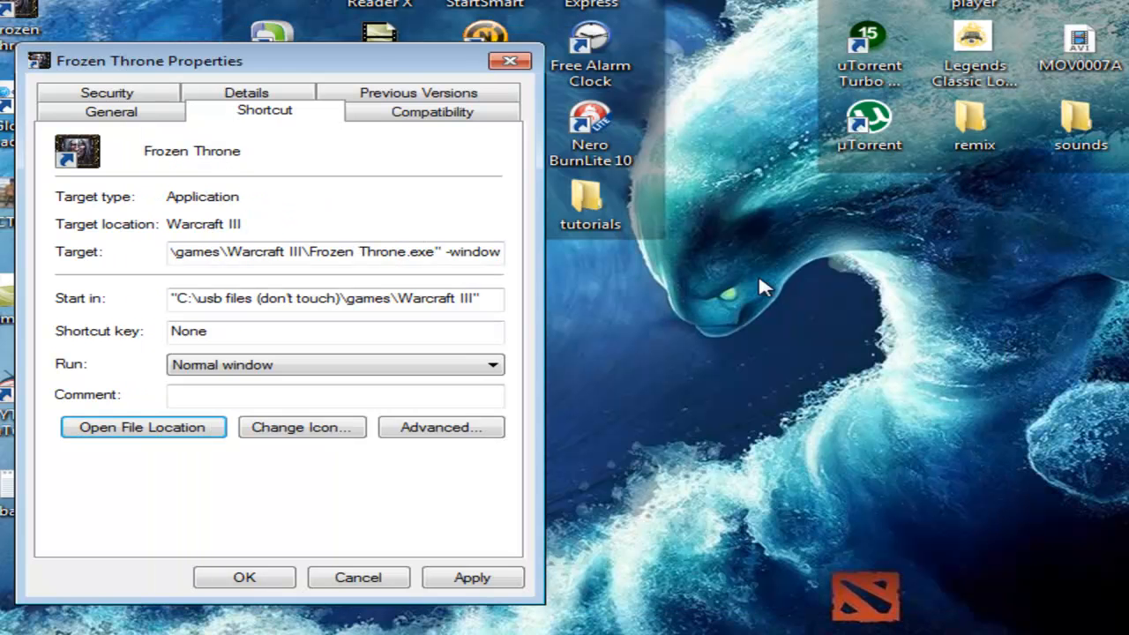
left_click(503, 254)
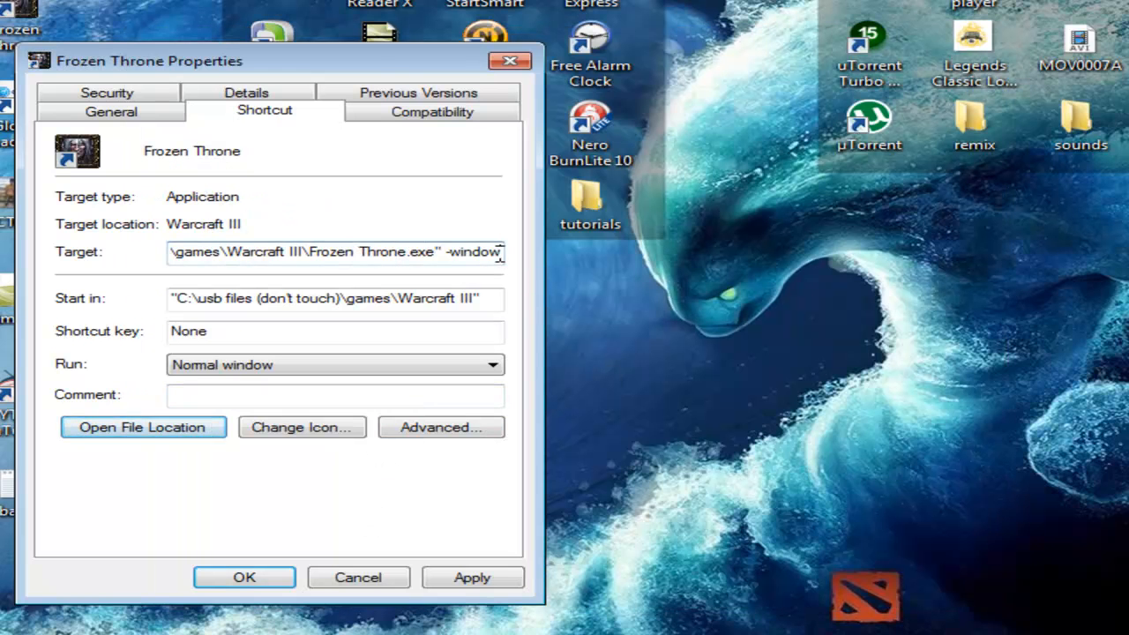
key("BackSpace")
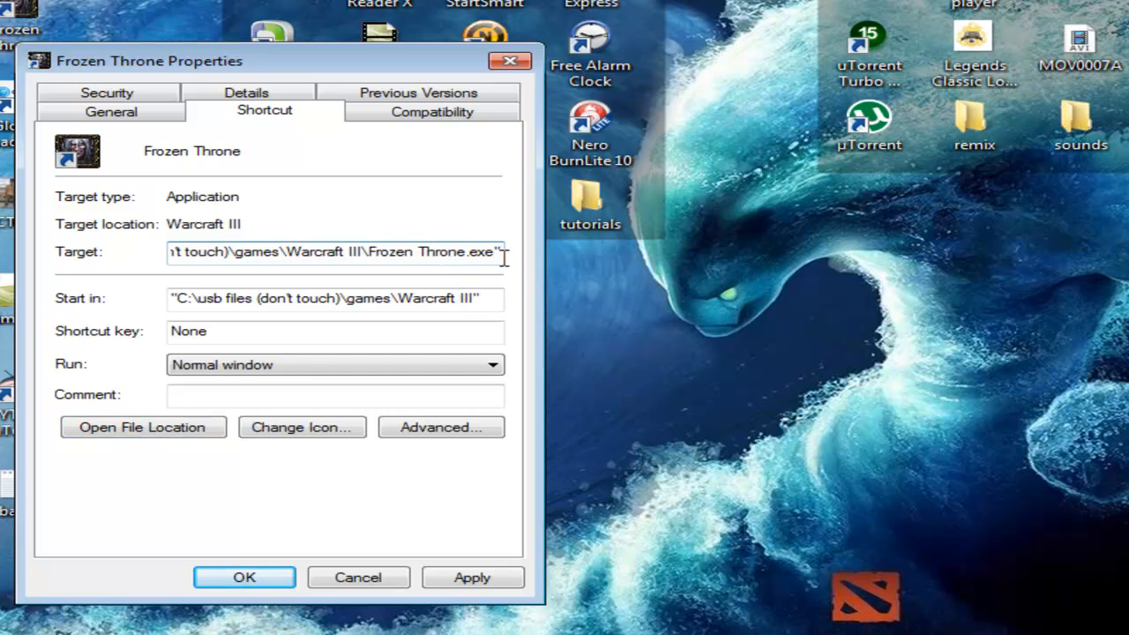
left_click_drag(504, 254, 151, 262)
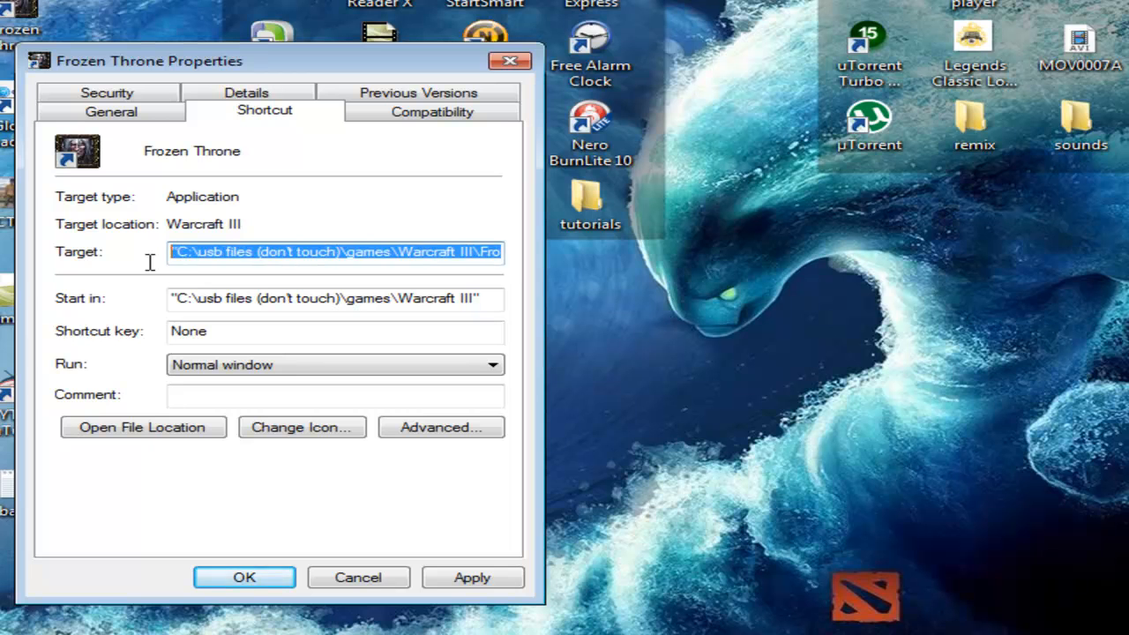
left_click(501, 252)
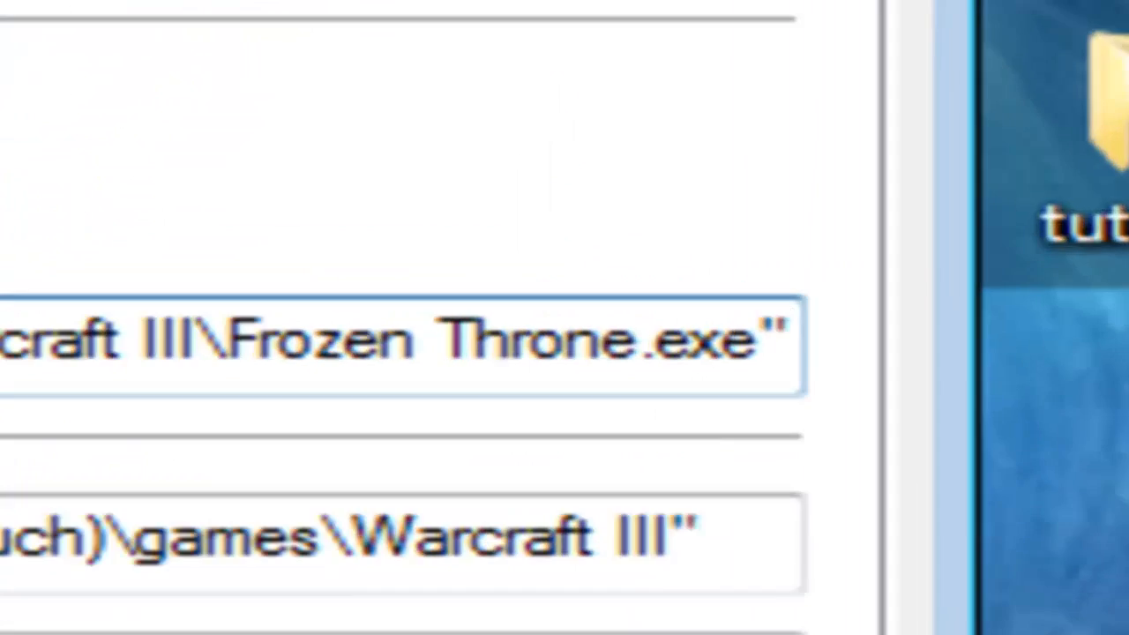
type("-window")
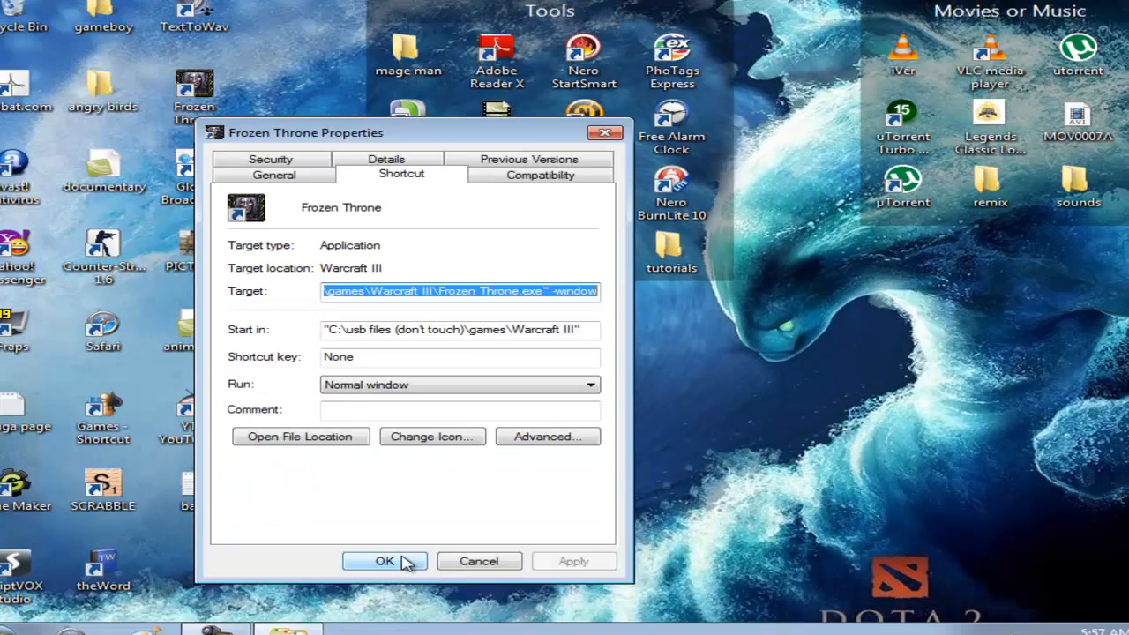
Confirm the shortcut properties with OK and launch Frozen Throne windowed
left_click(403, 560)
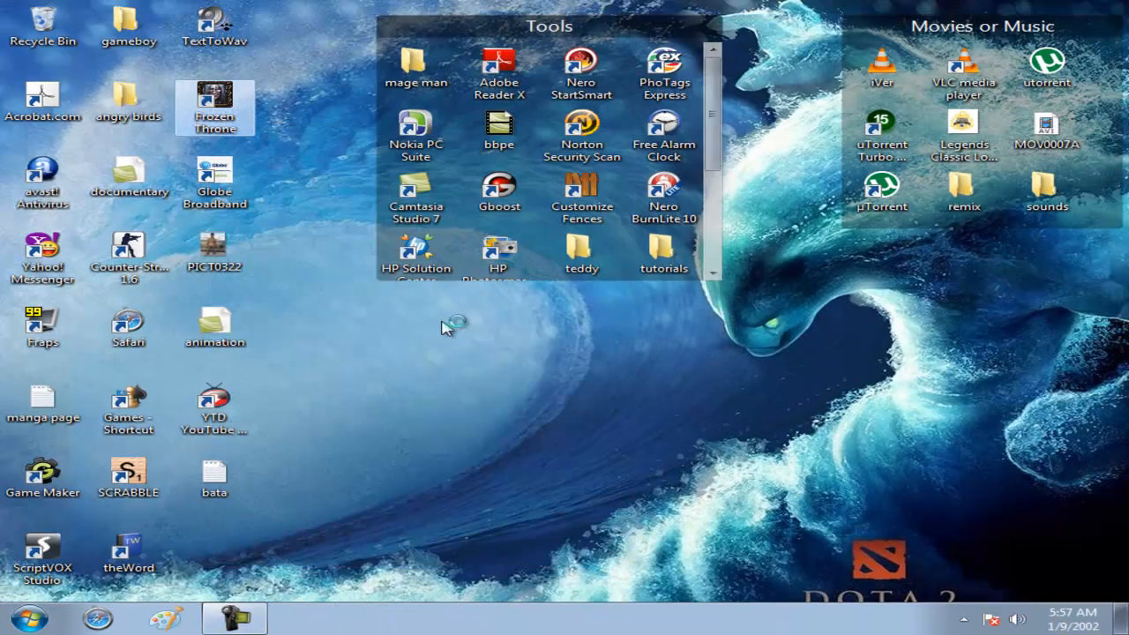
key("Return")
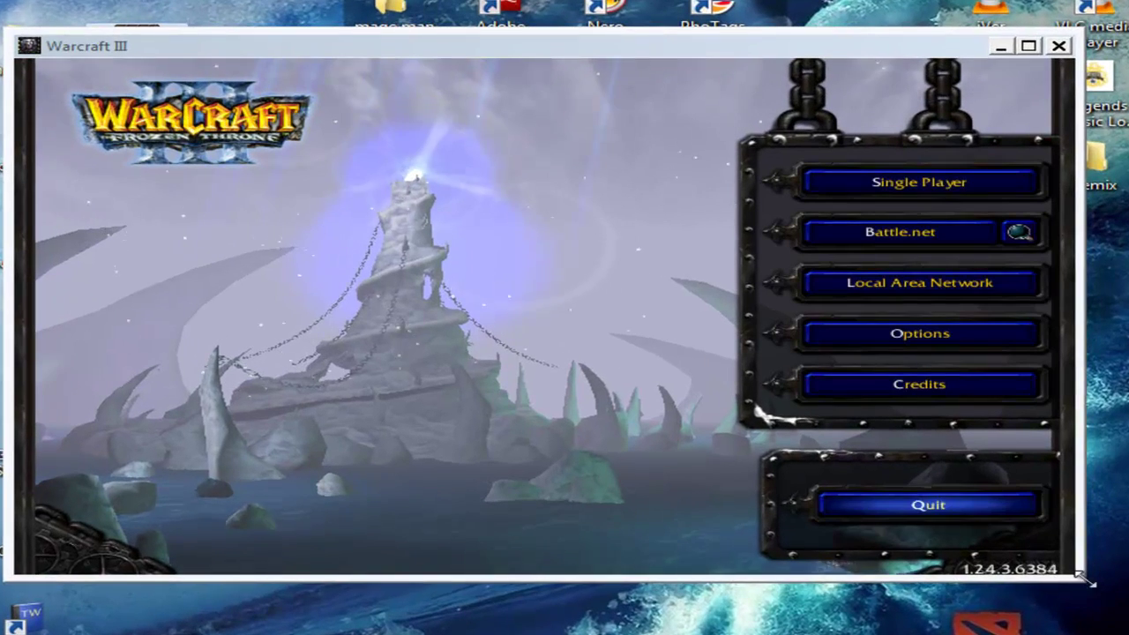
Resize the Warcraft III window larger and choose Local Area Network from the main menu
left_click_drag(1087, 577, 1116, 600)
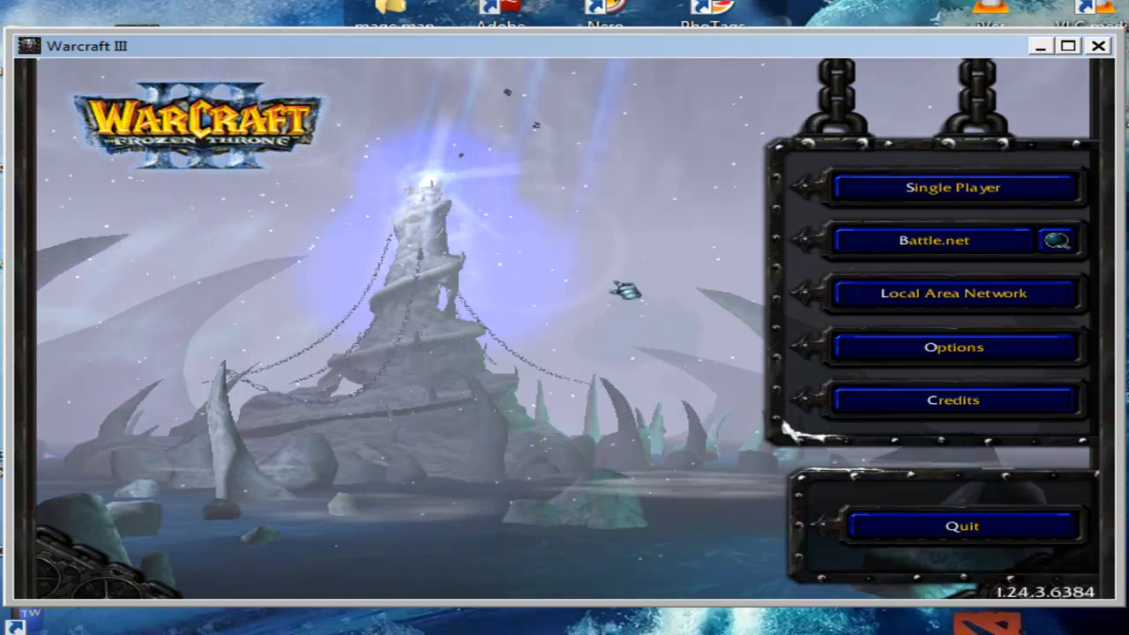
left_click(954, 293)
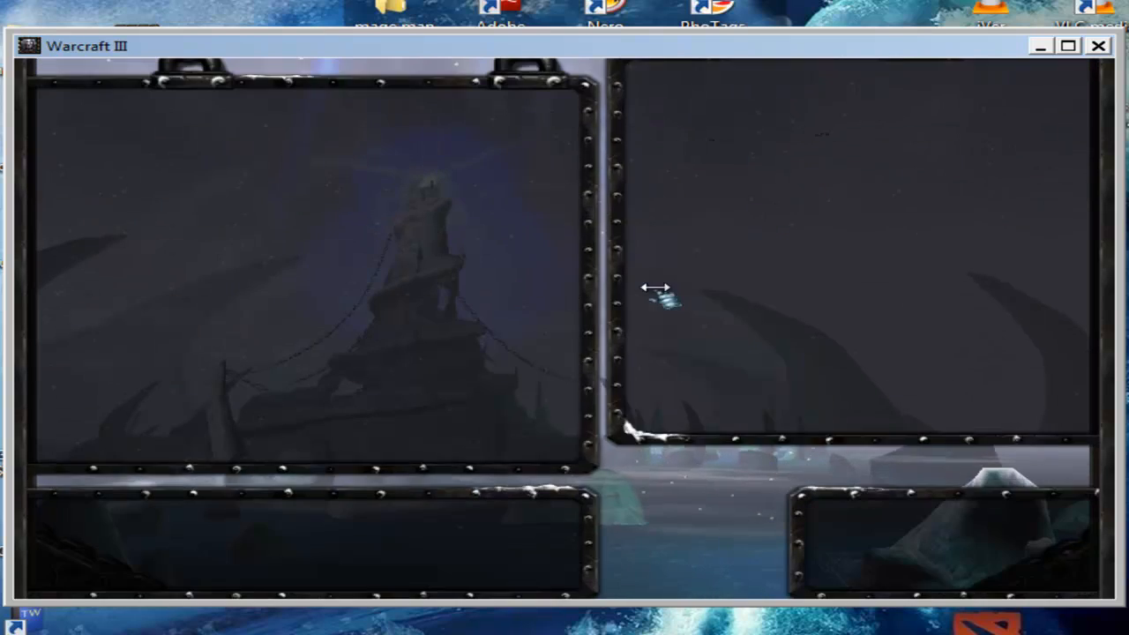